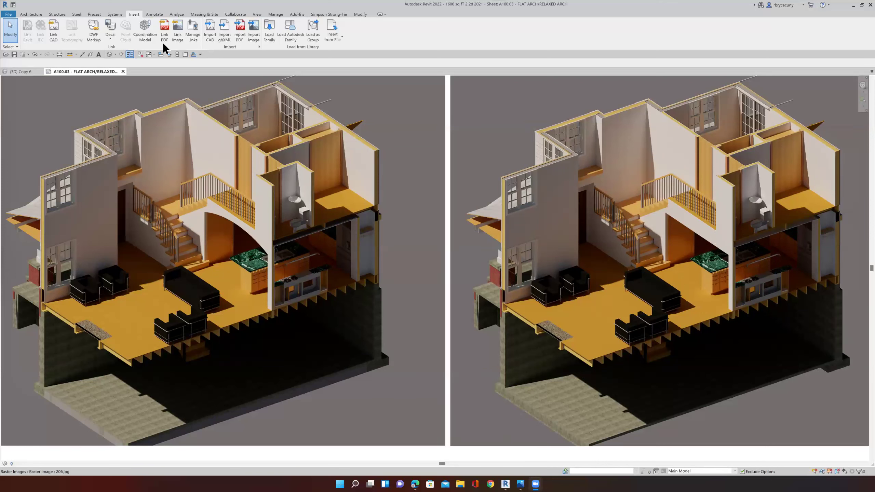
Step: Switch from sheet A100.03 to the {3D} Copy 6 cut-away view of the house
{"action": "left_click", "coordinate": [21, 71]}
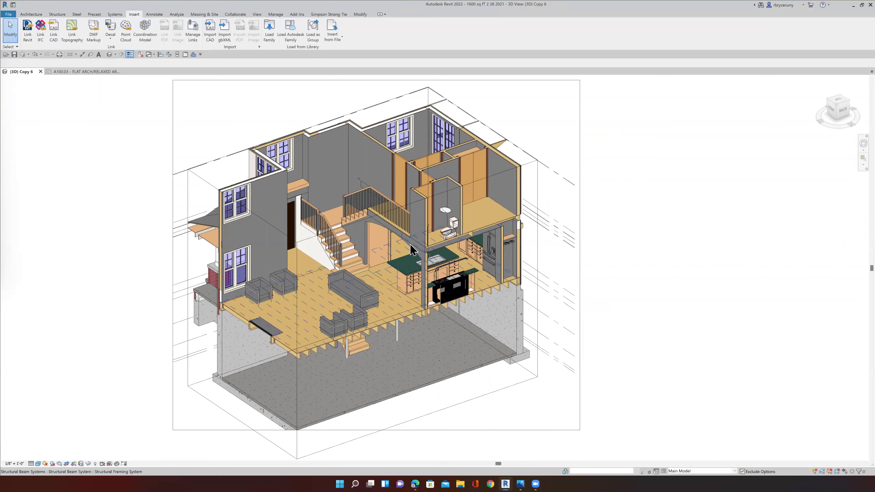
Step: Preview FLAT ARCH and RELAXED ARCH, then return to Main Model and pick a kitchen element
{"action": "left_click", "coordinate": [683, 471]}
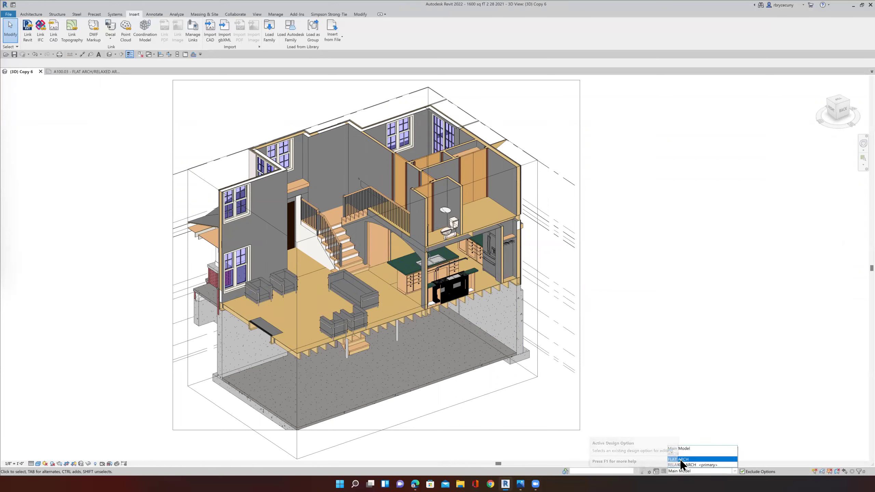
{"action": "left_click", "coordinate": [682, 460]}
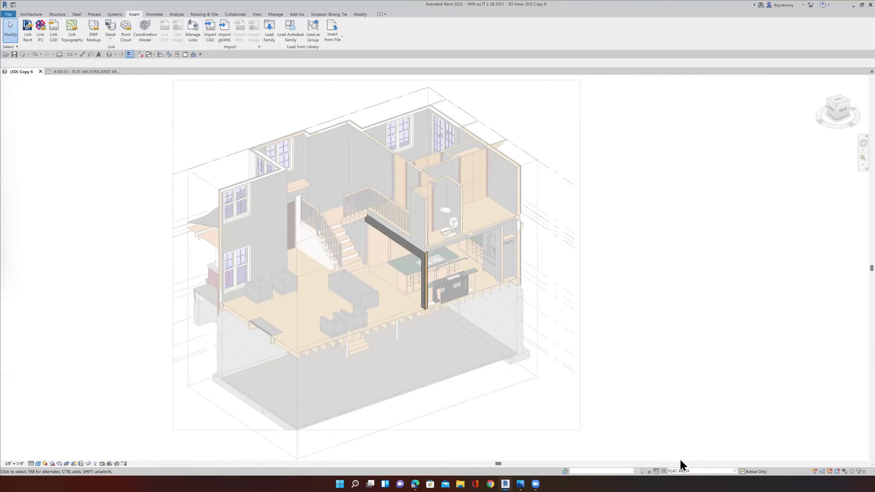
{"action": "left_click", "coordinate": [684, 472]}
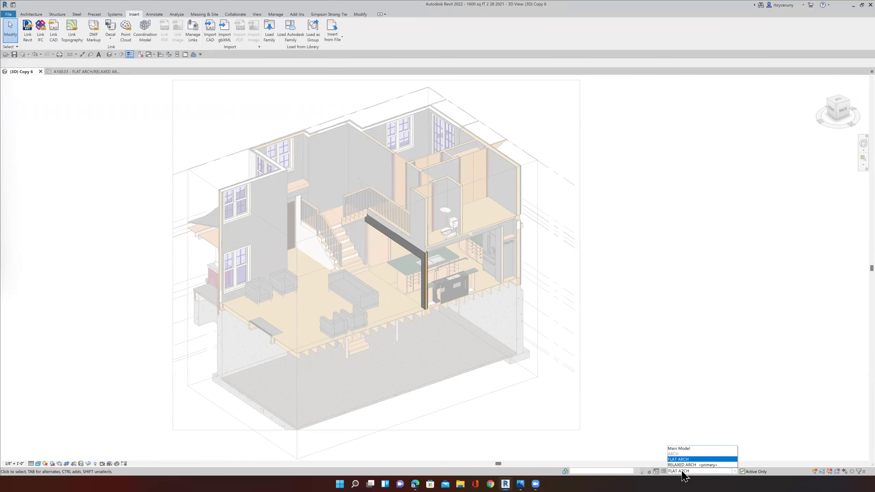
{"action": "left_click", "coordinate": [684, 466]}
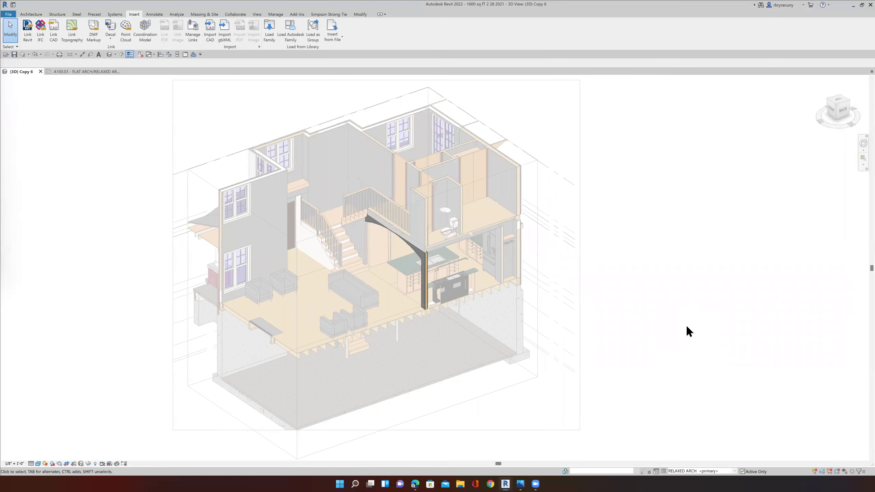
{"action": "left_click", "coordinate": [686, 473]}
{"action": "left_click", "coordinate": [684, 451]}
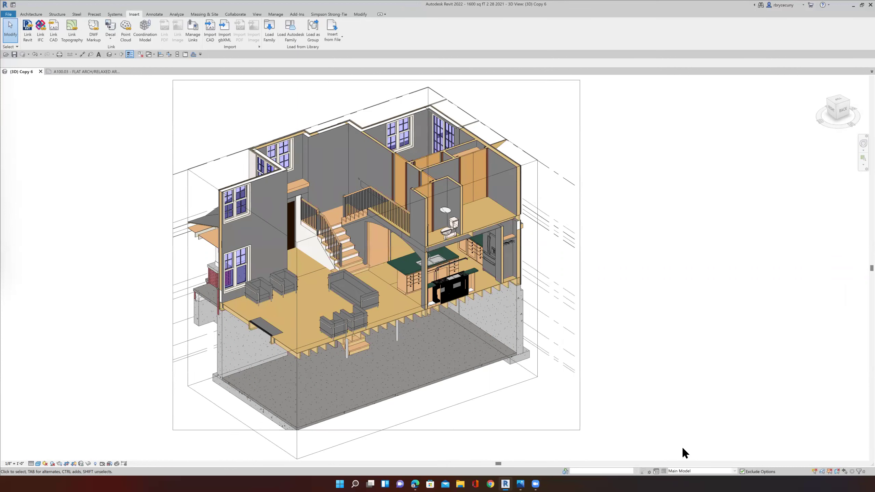
{"action": "left_click", "coordinate": [425, 264]}
Step: Activate RELAXED ARCH, then settle on FLAT ARCH as the active design option
{"action": "left_click", "coordinate": [693, 472]}
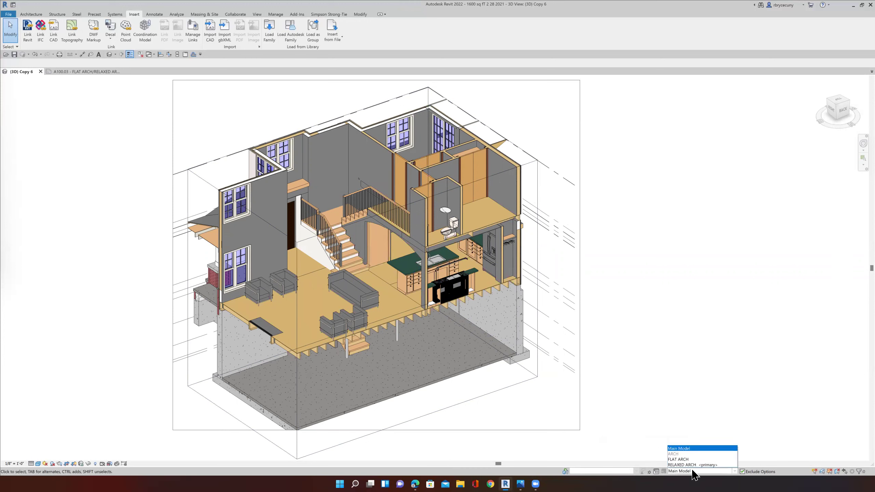
{"action": "left_click", "coordinate": [692, 463]}
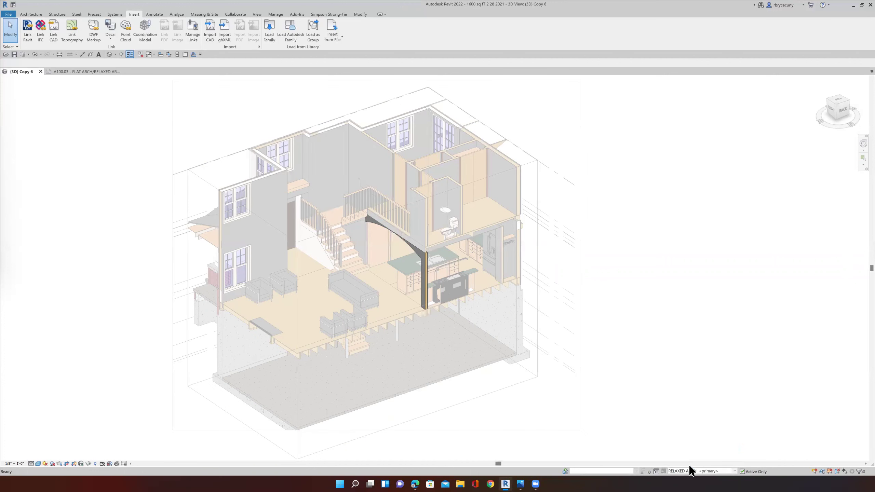
{"action": "left_click", "coordinate": [691, 472]}
{"action": "left_click", "coordinate": [685, 461]}
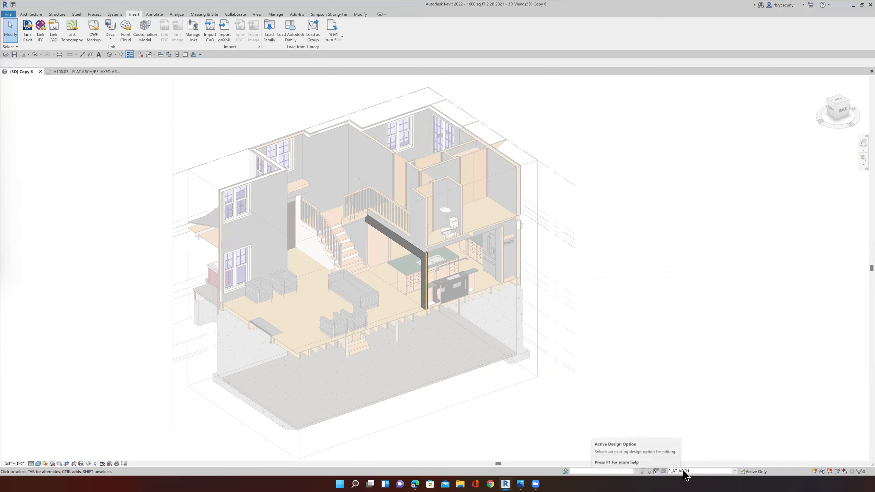
Step: Inspect the FLAT ARCH option and the ARCH set in Design Options, then close the manager
{"action": "left_click", "coordinate": [656, 472]}
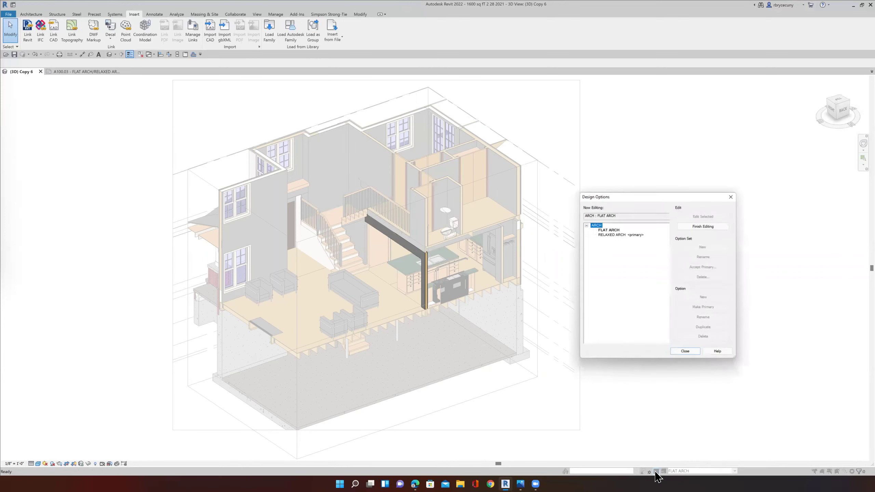
{"action": "left_click", "coordinate": [608, 227]}
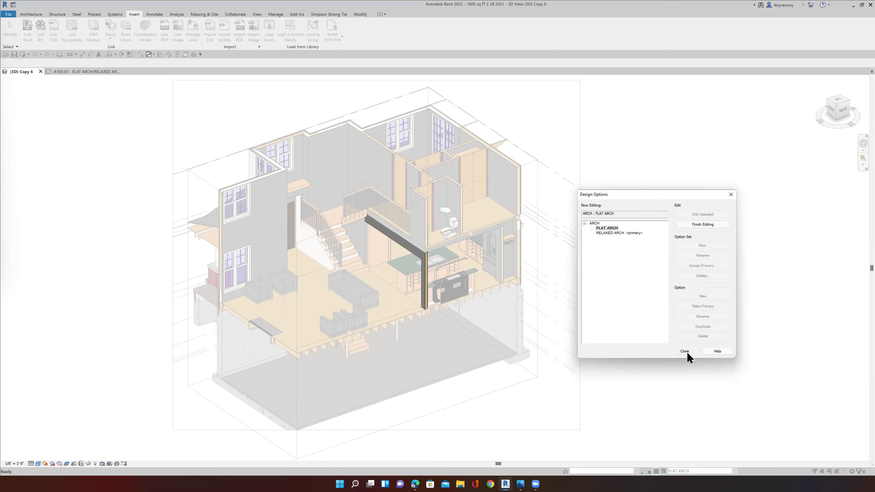
{"action": "left_click", "coordinate": [615, 232]}
{"action": "left_click", "coordinate": [595, 224]}
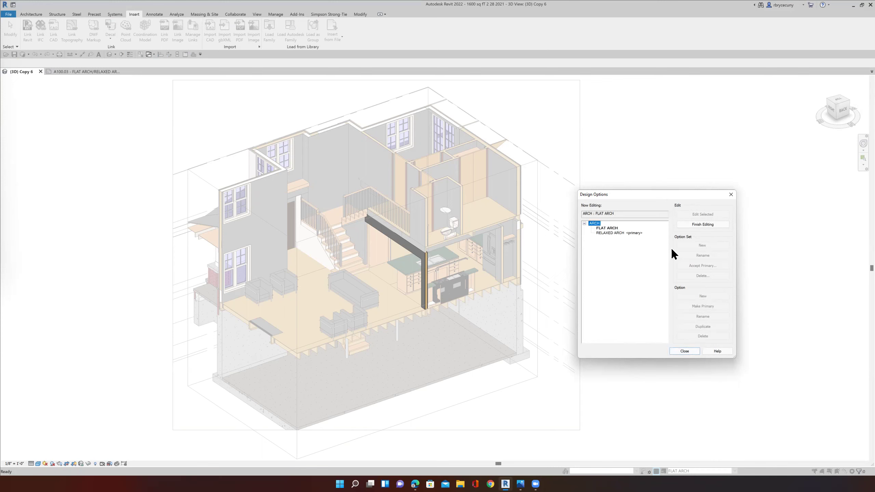
{"action": "left_click", "coordinate": [685, 352]}
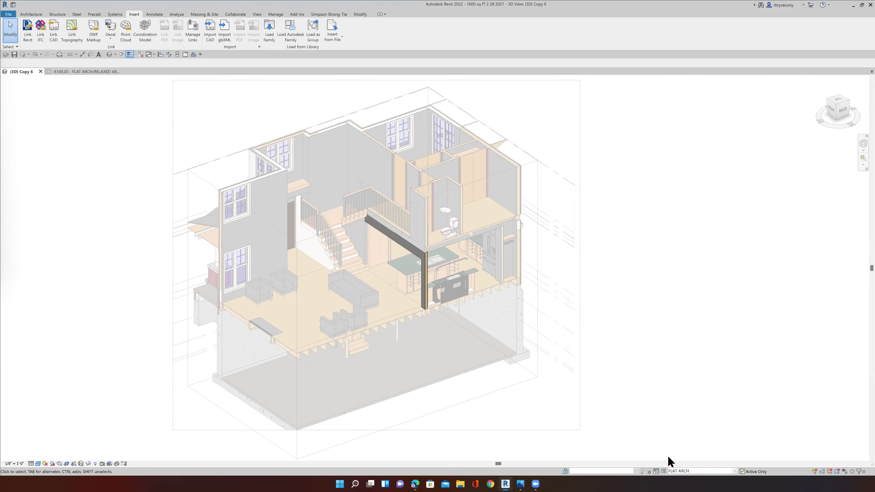
Step: Reopen Design Options and finish editing FLAT ARCH to return to the main model
{"action": "left_click", "coordinate": [658, 472]}
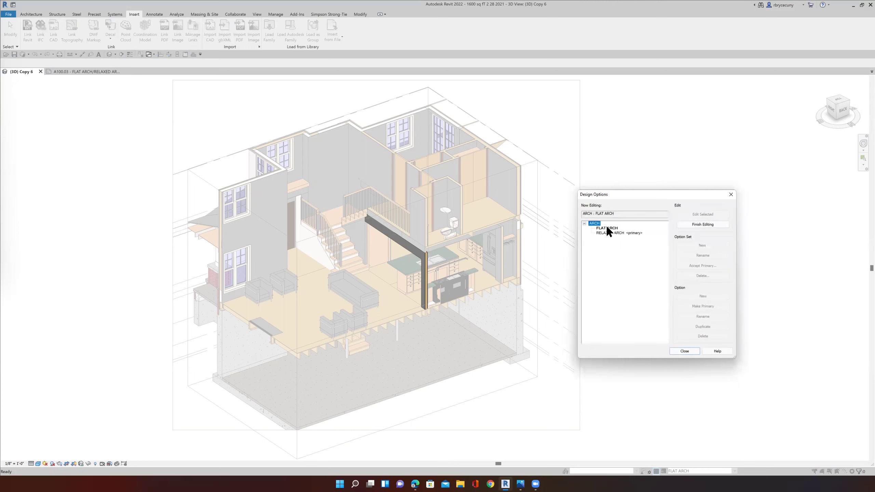
{"action": "left_click", "coordinate": [608, 229]}
{"action": "left_click", "coordinate": [626, 215]}
{"action": "left_click", "coordinate": [594, 224]}
{"action": "left_click", "coordinate": [479, 397]}
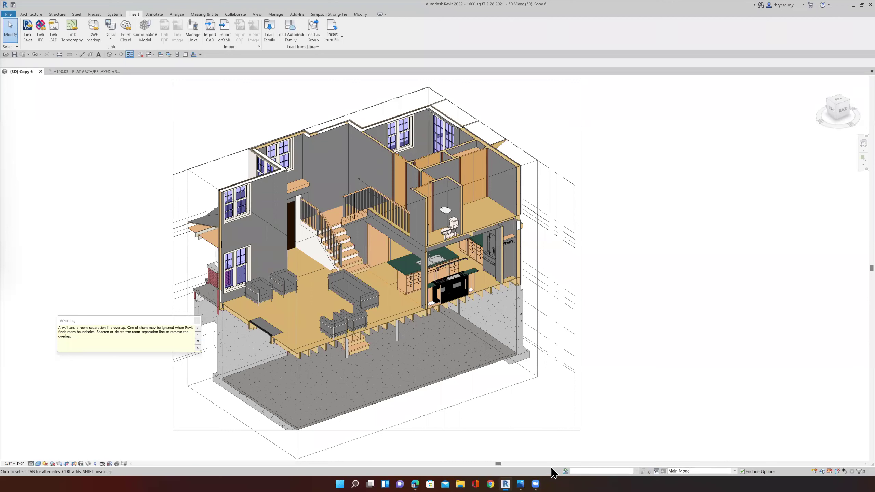
Step: Make RELAXED ARCH the primary option of the ARCH set and close Design Options
{"action": "left_click", "coordinate": [660, 473]}
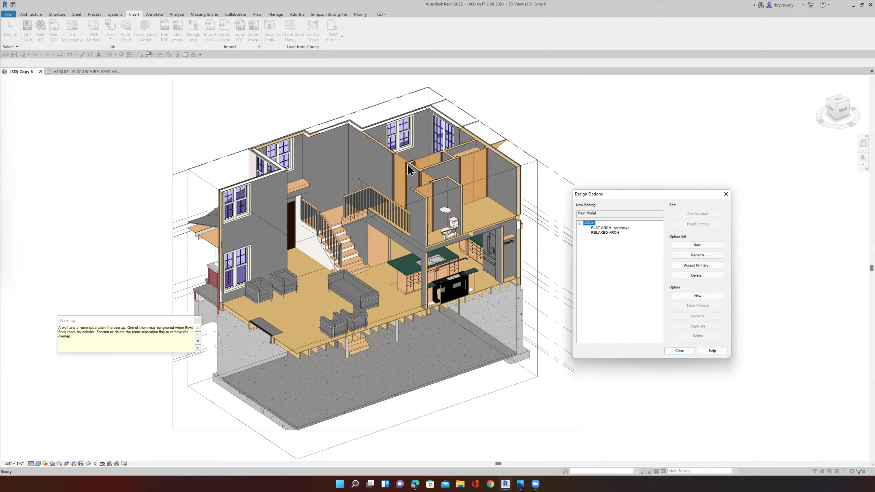
{"action": "left_click", "coordinate": [597, 231]}
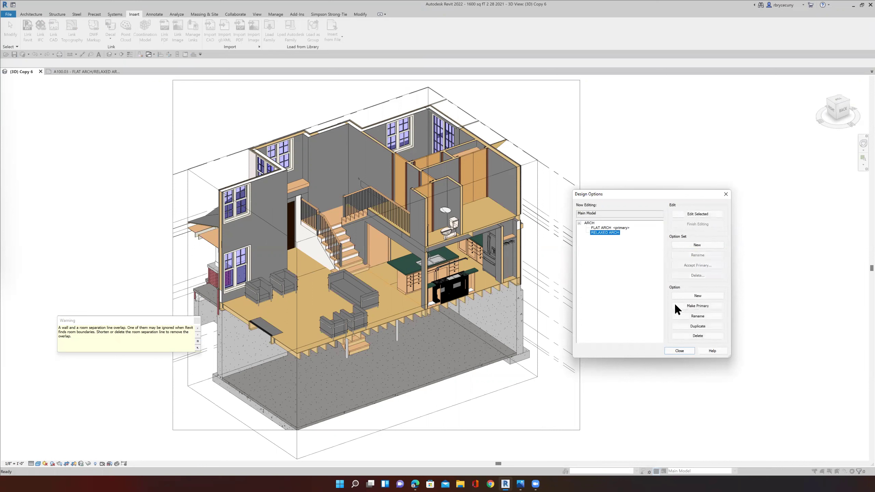
{"action": "left_click", "coordinate": [689, 307]}
{"action": "left_click", "coordinate": [680, 352]}
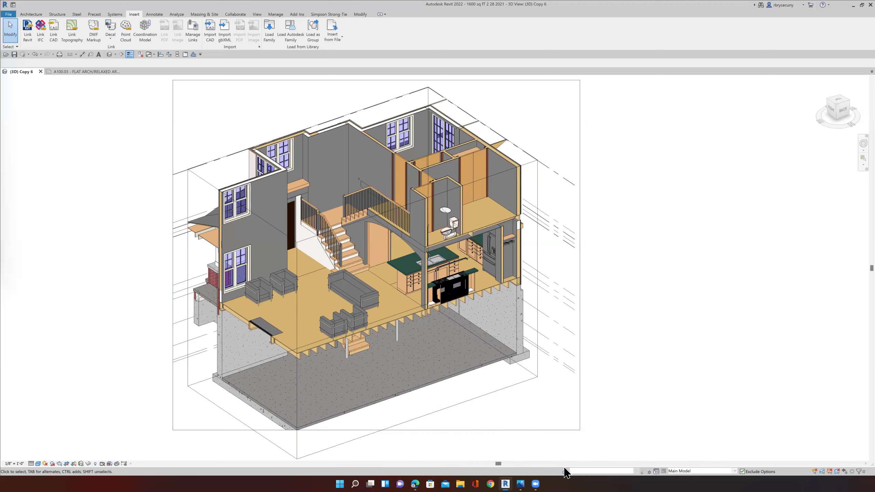
Step: Add a new Option 1 to the ARCH set in Design Options
{"action": "left_click", "coordinate": [657, 472]}
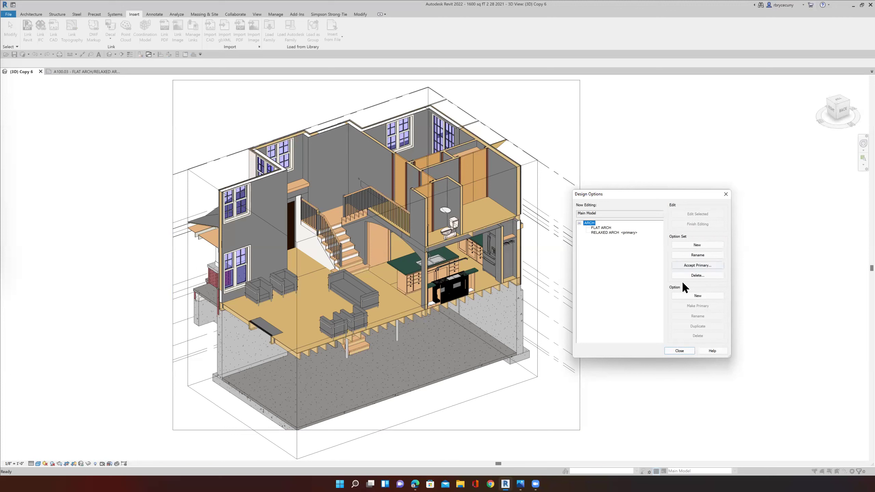
{"action": "left_click", "coordinate": [696, 296]}
Step: Rename Option 1 to NO ARCH and select the renamed option
{"action": "left_click", "coordinate": [601, 235]}
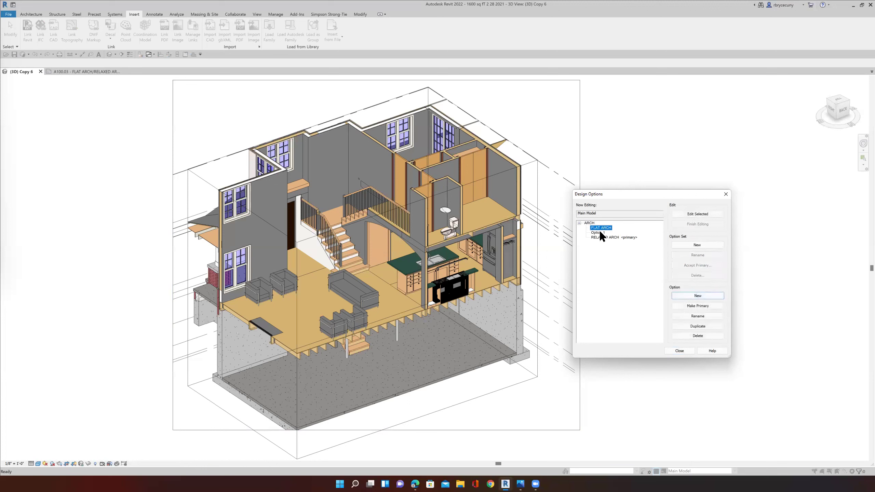
{"action": "left_click", "coordinate": [703, 317]}
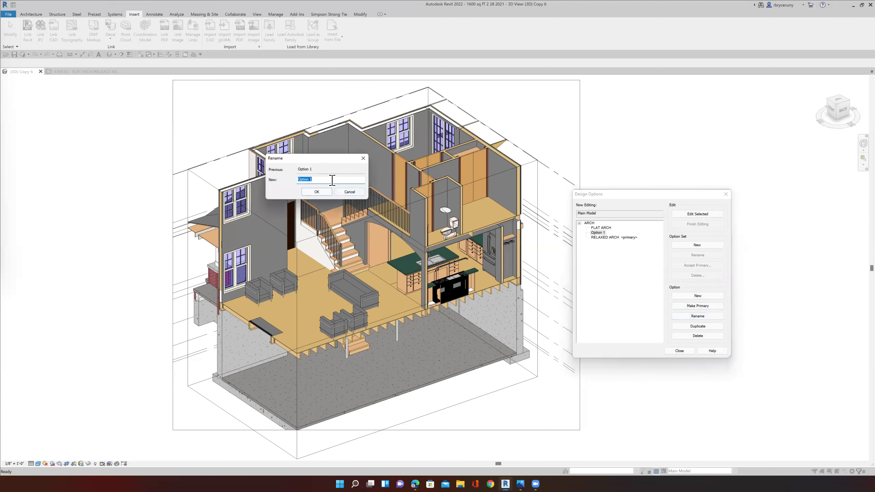
{"action": "type", "text": "NO ARCH"}
{"action": "left_click", "coordinate": [317, 192]}
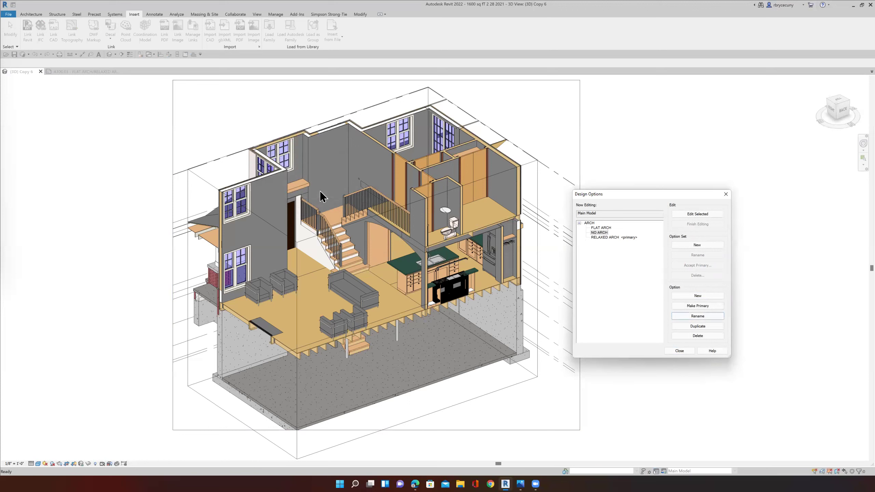
{"action": "left_click", "coordinate": [600, 232]}
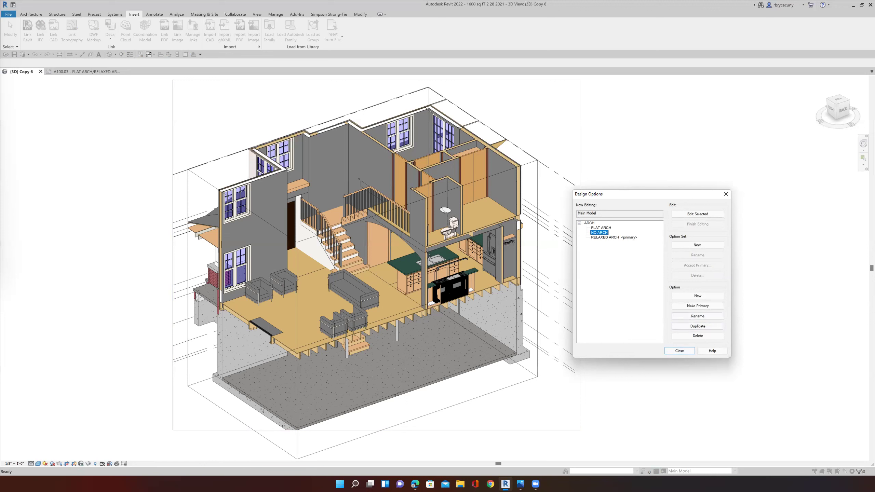
Step: Close Design Options and preview FLAT ARCH, then NO ARCH, as the active option
{"action": "left_click", "coordinate": [376, 410]}
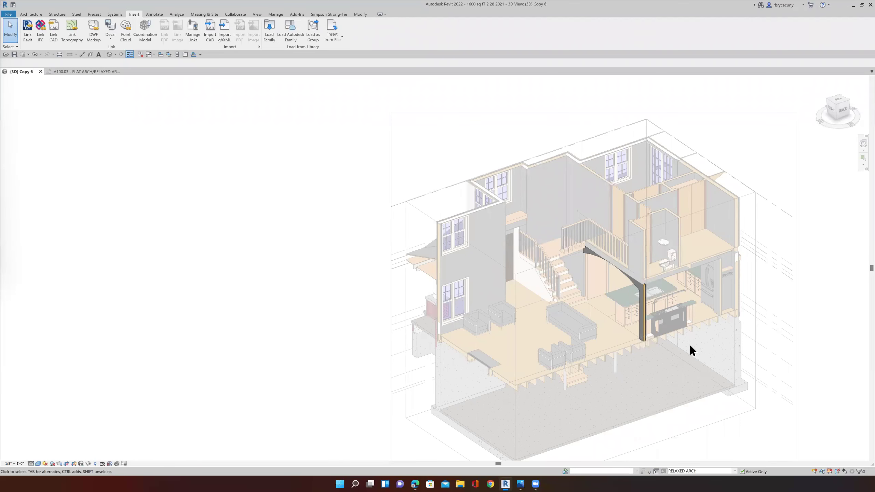
{"action": "left_click", "coordinate": [656, 471]}
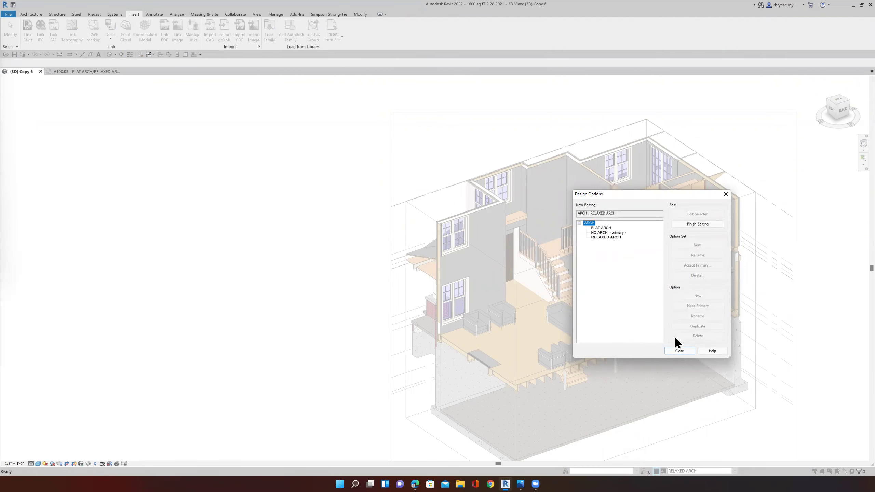
{"action": "left_click", "coordinate": [680, 351]}
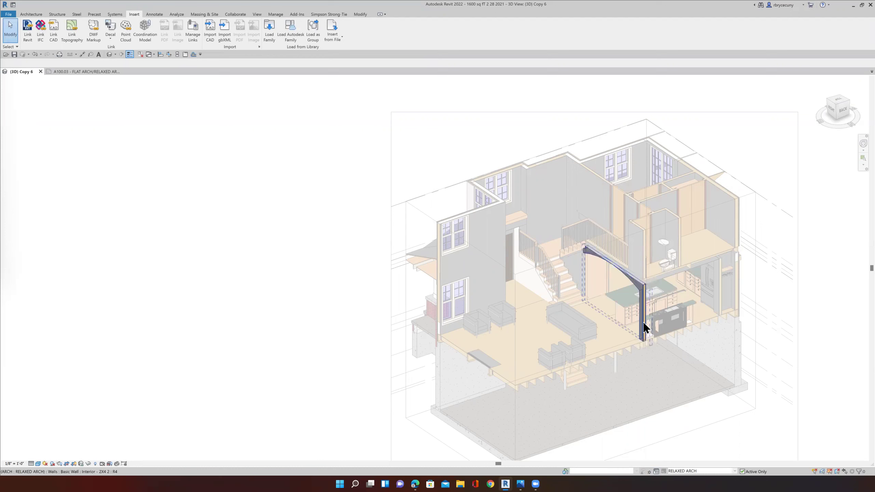
{"action": "left_click", "coordinate": [694, 471]}
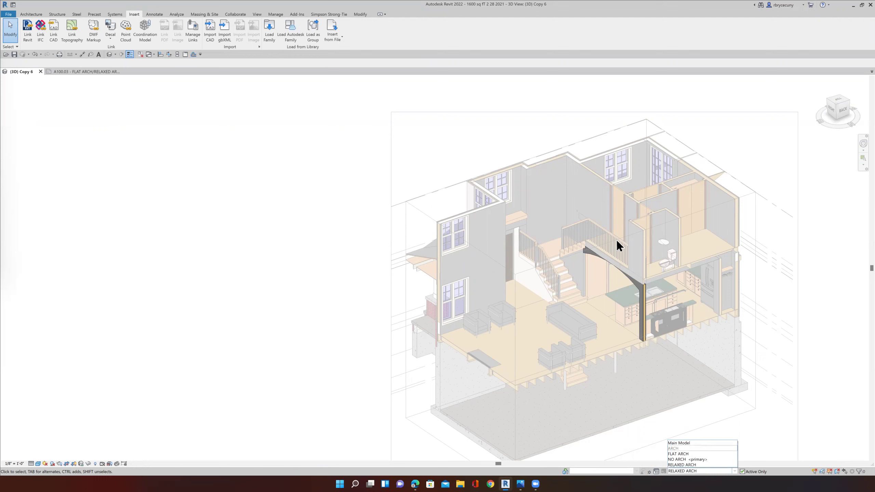
{"action": "left_click", "coordinate": [677, 455]}
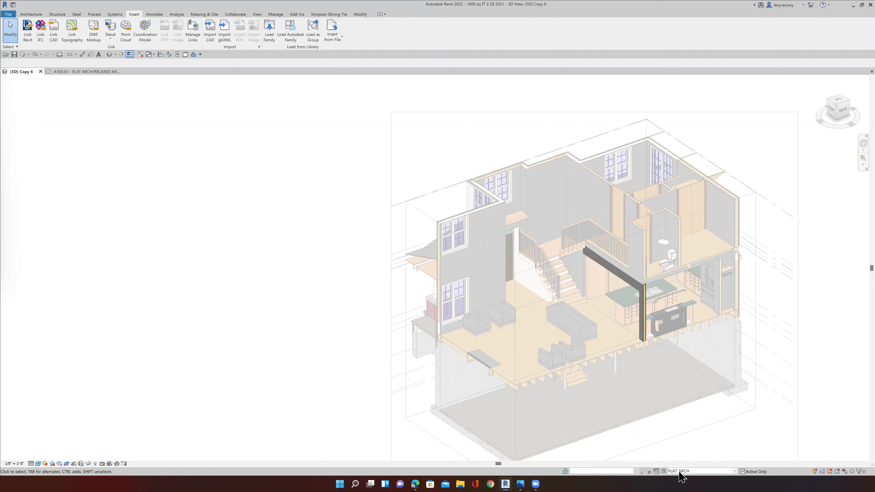
{"action": "left_click", "coordinate": [682, 472]}
{"action": "left_click", "coordinate": [681, 464]}
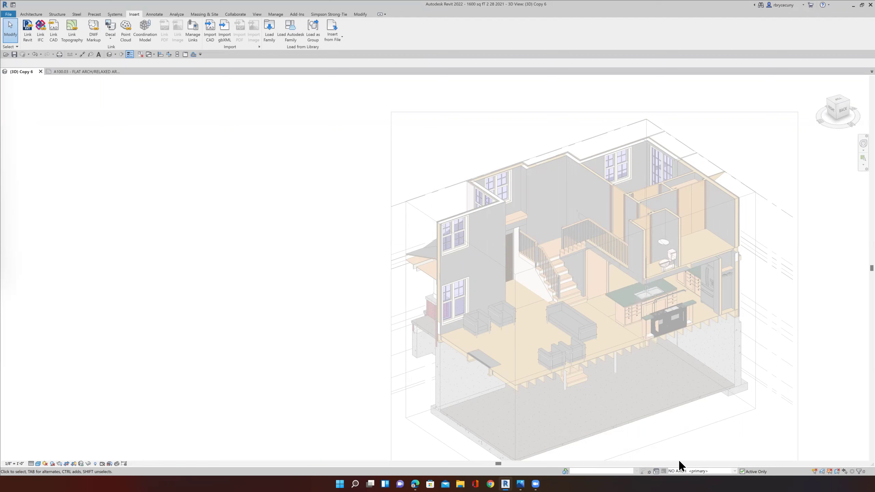
Step: Preview RELAXED ARCH, reactivate NO ARCH, then return to Main Model
{"action": "left_click", "coordinate": [682, 472]}
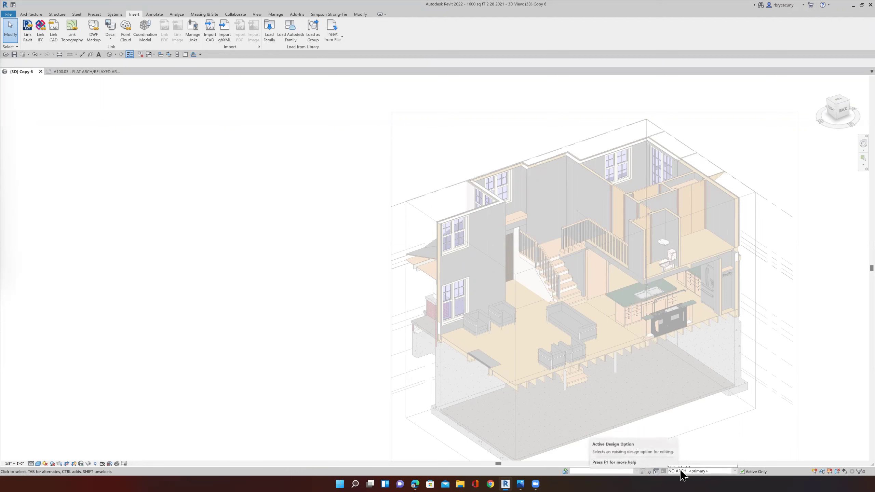
{"action": "left_click", "coordinate": [684, 465]}
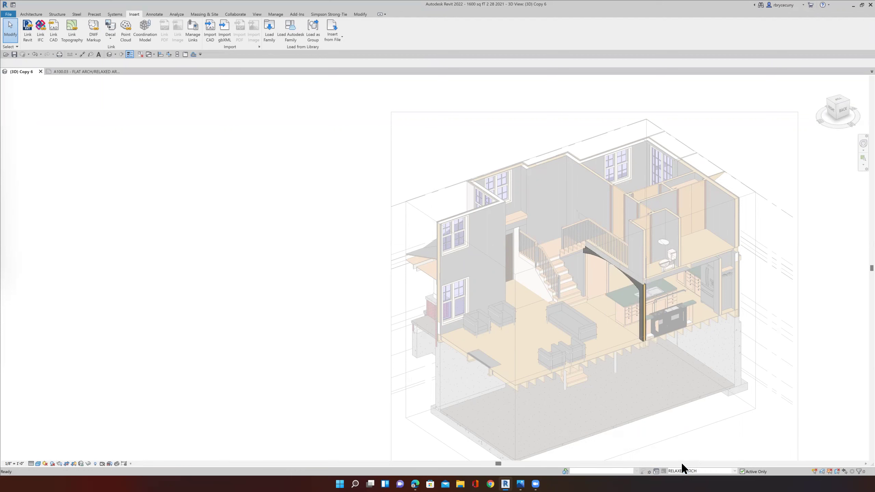
{"action": "left_click", "coordinate": [682, 471]}
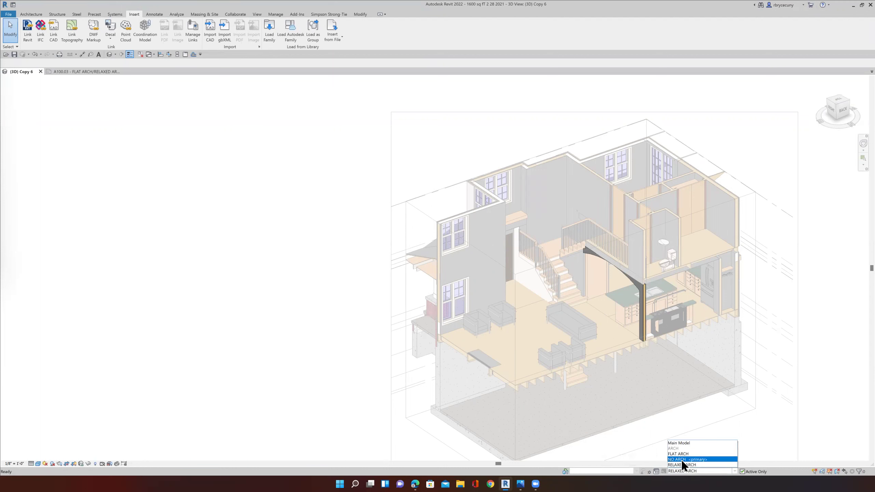
{"action": "left_click", "coordinate": [682, 460]}
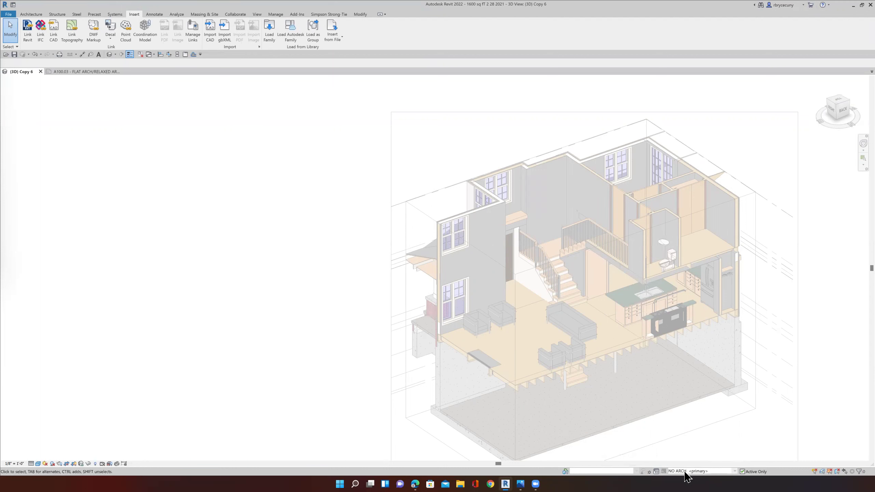
{"action": "left_click", "coordinate": [686, 472]}
{"action": "left_click", "coordinate": [686, 448]}
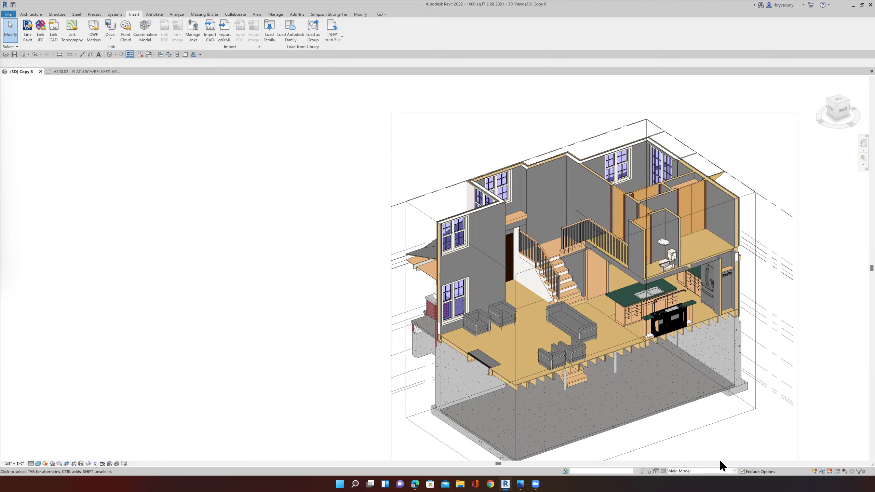
Step: Make RELAXED ARCH primary again in place of NO ARCH and close Design Options
{"action": "left_click", "coordinate": [656, 472]}
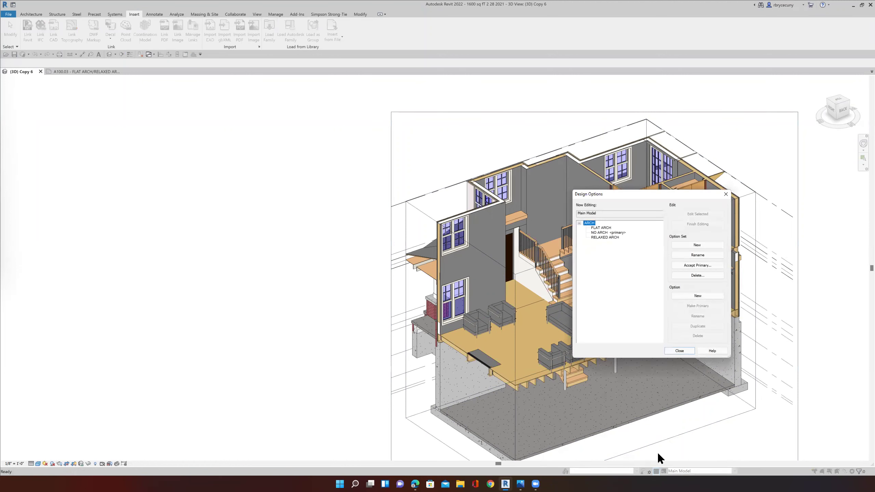
{"action": "left_click", "coordinate": [605, 238]}
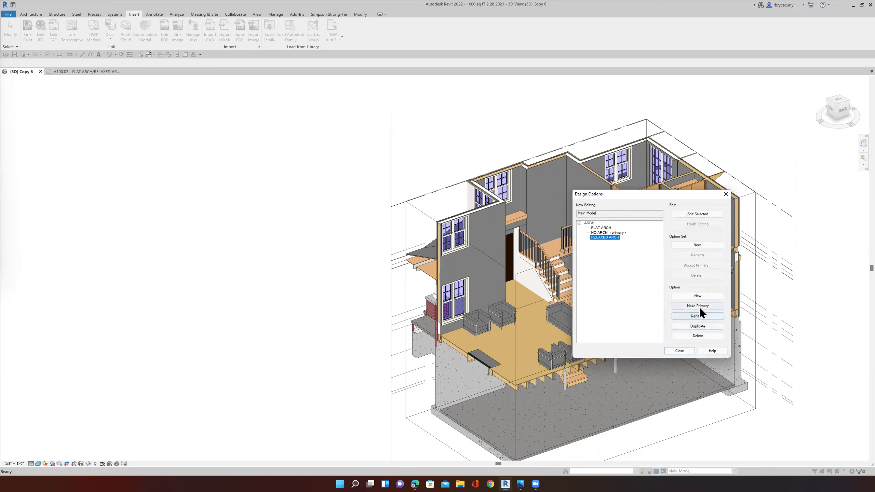
{"action": "left_click", "coordinate": [698, 306]}
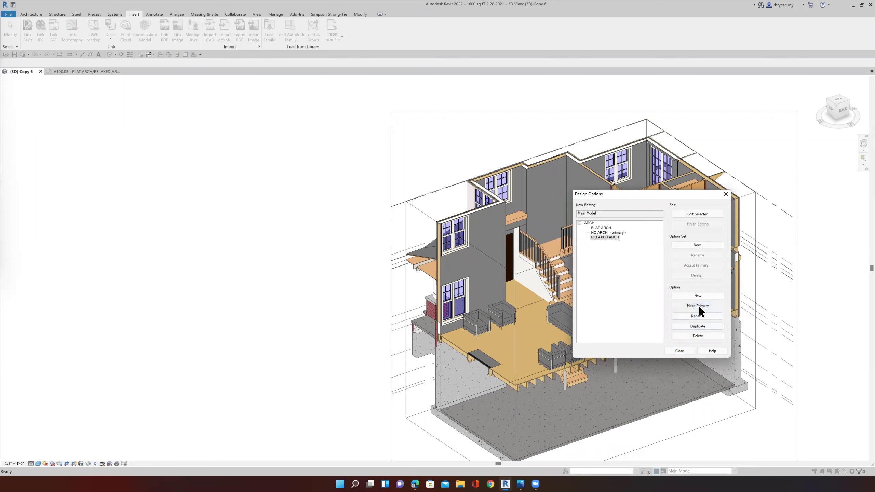
{"action": "left_click", "coordinate": [681, 352]}
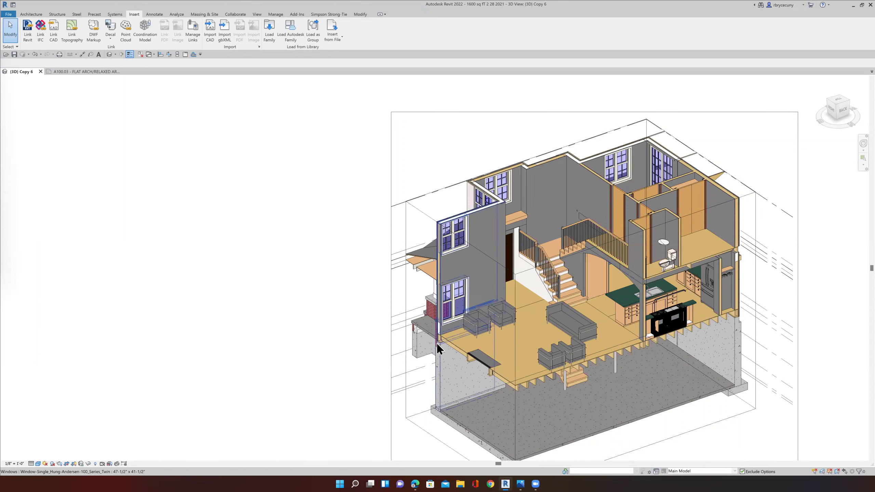